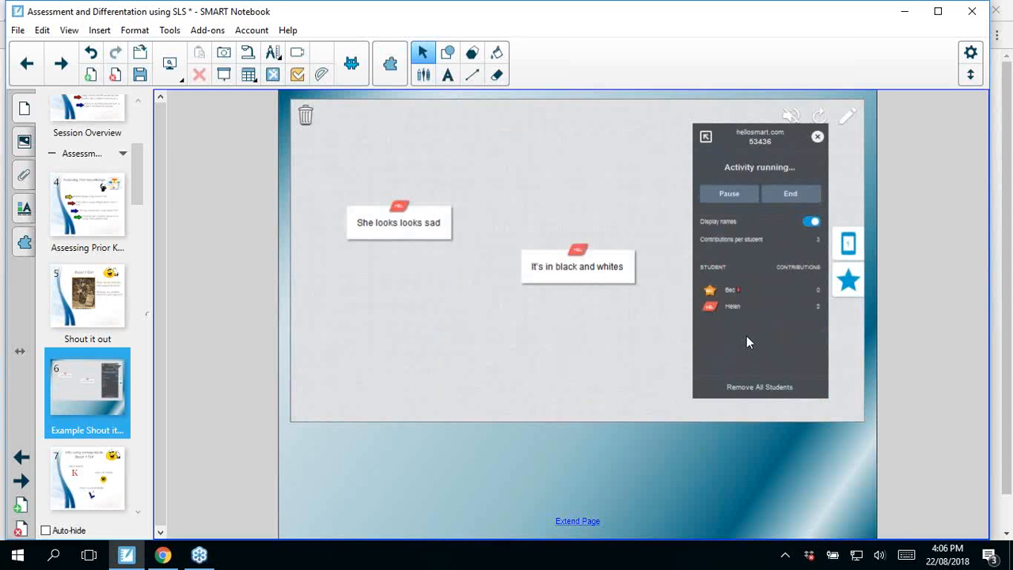
Step: Add a Timer game element to the example Shout It Out activity and end the running session
click(848, 283)
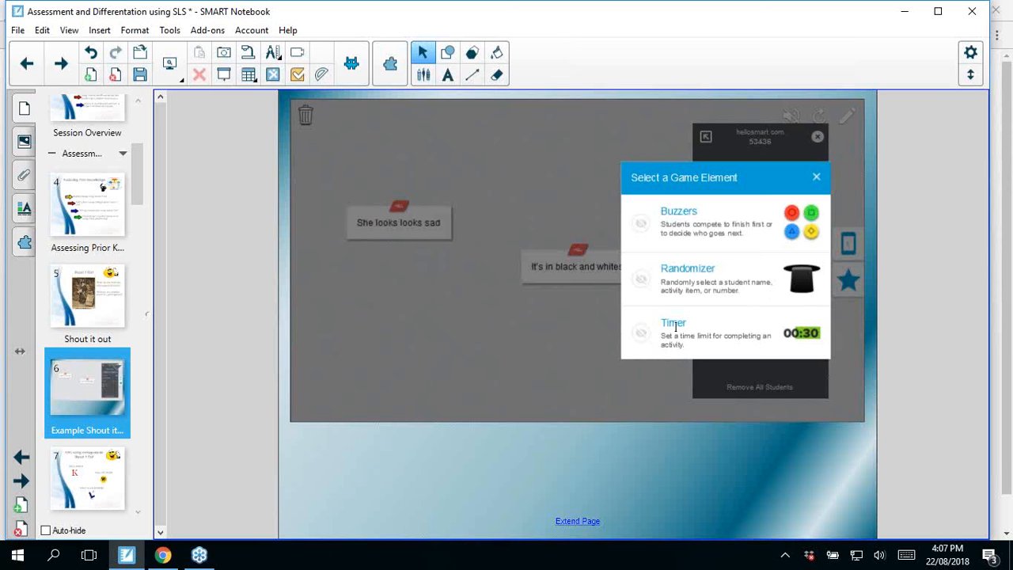
click(674, 325)
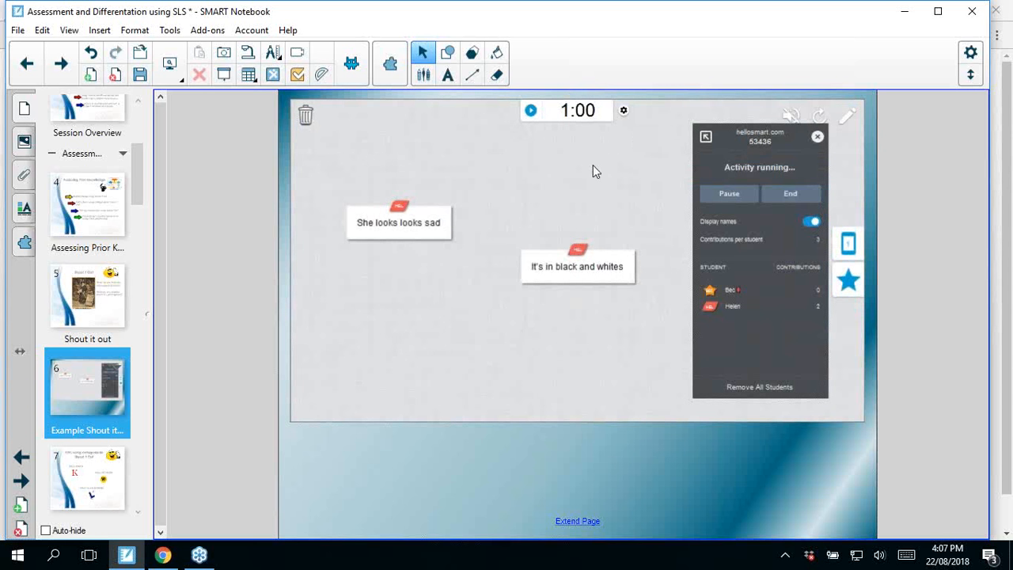
click(793, 196)
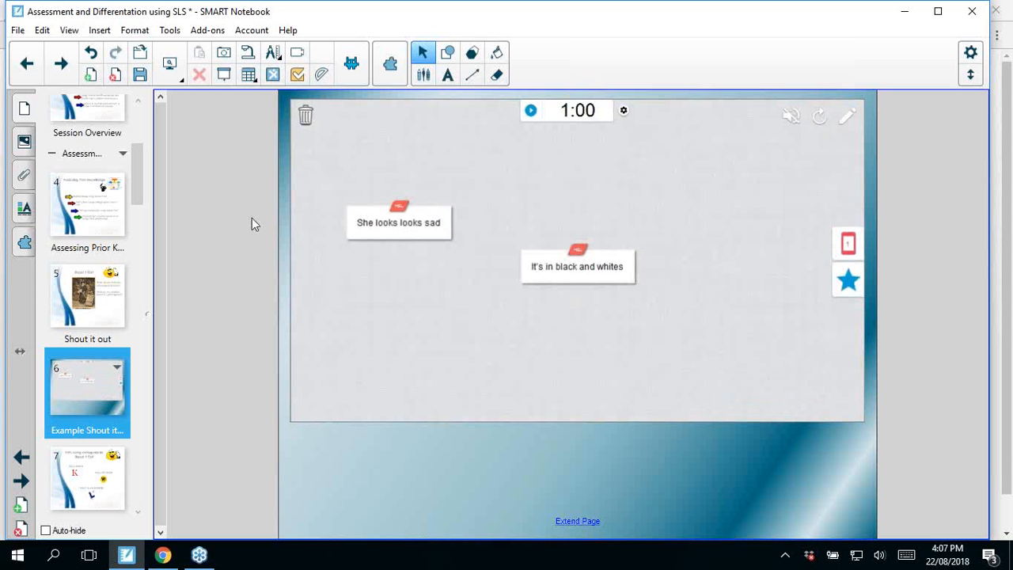
Step: Show the KWL page and move on to the Example KWL page
click(106, 475)
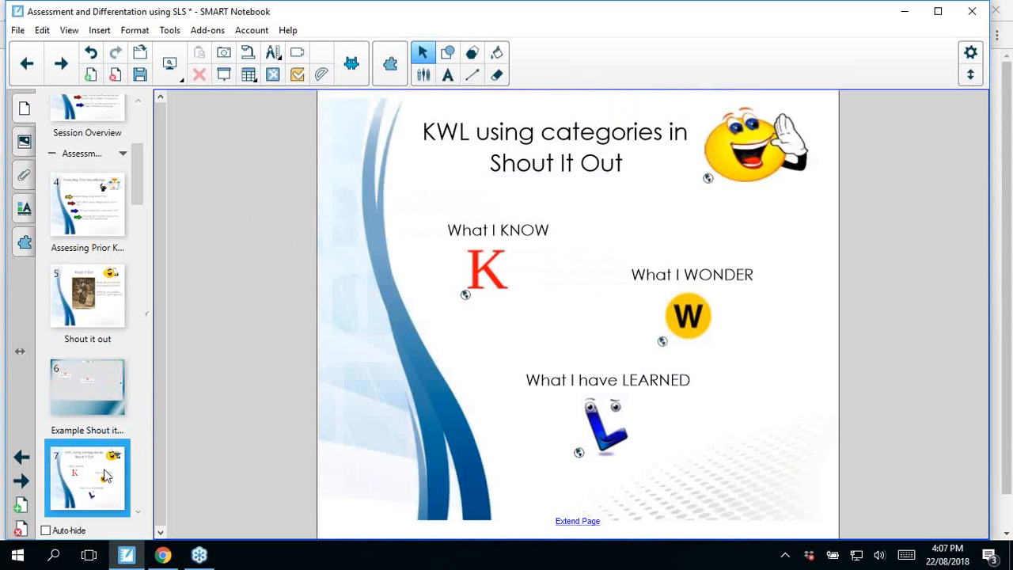
click(136, 515)
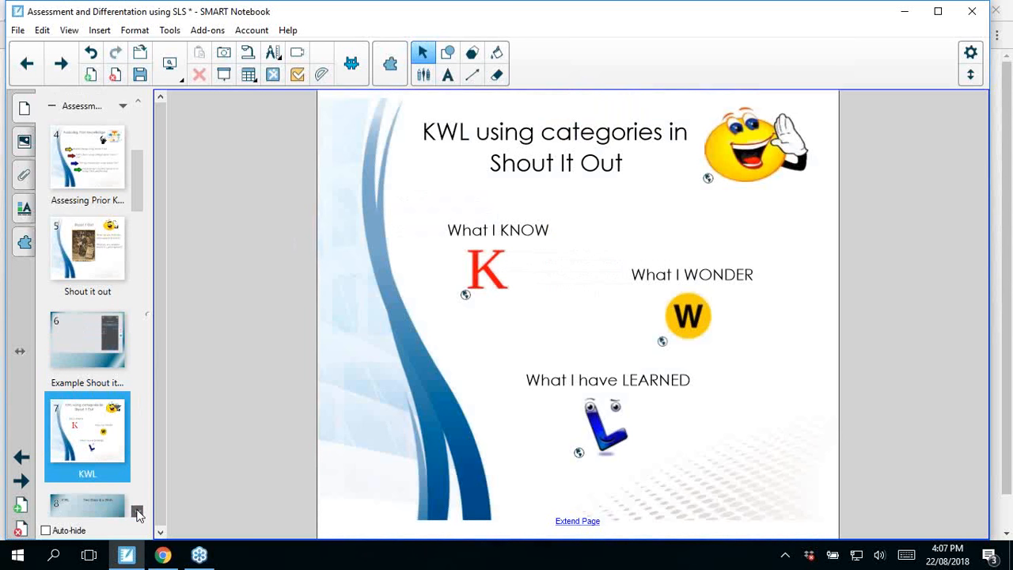
click(75, 442)
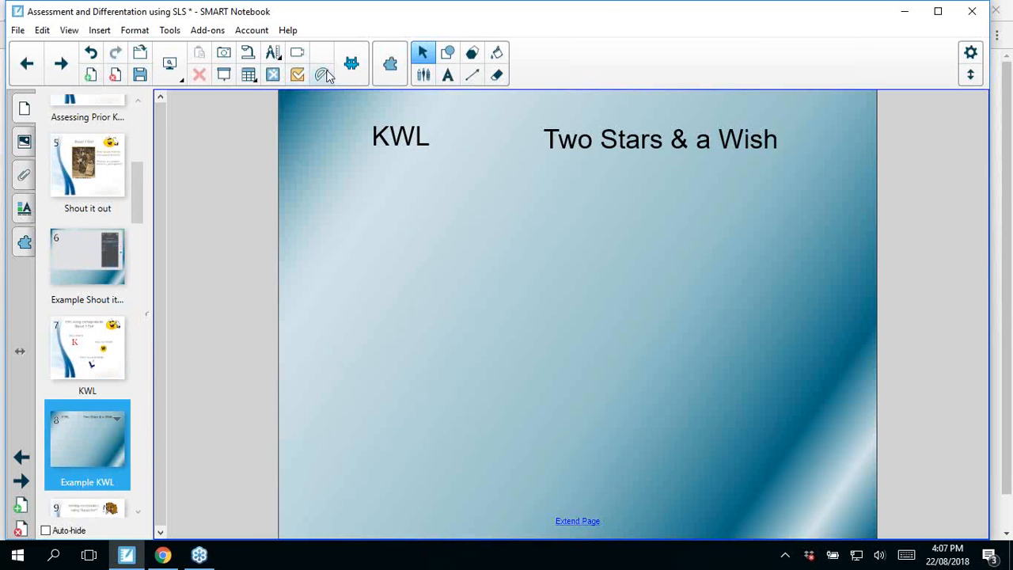
Step: Begin a new Shout It Out! activity on the Example KWL page with contributions sorted by categories
click(353, 71)
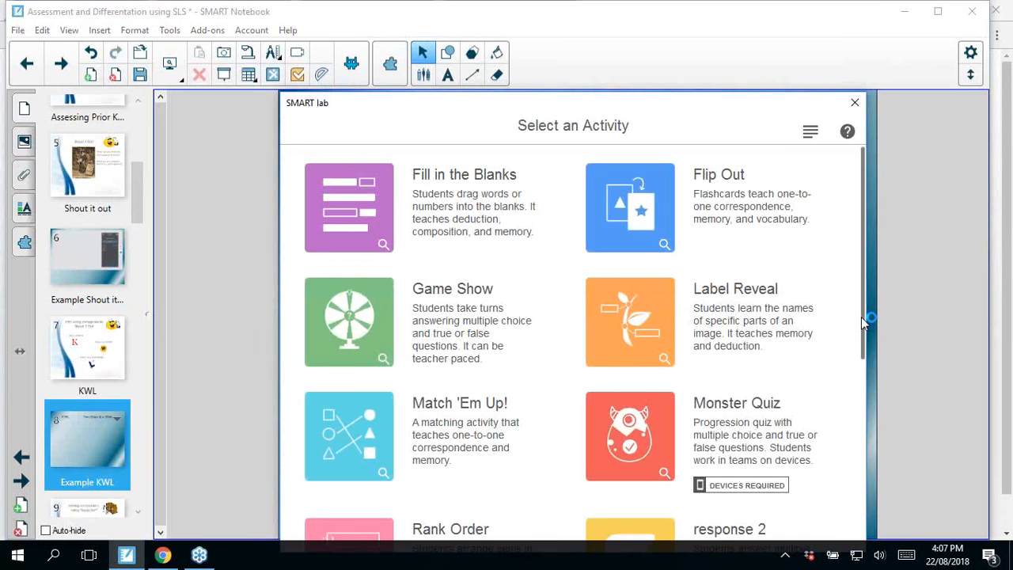
drag(864, 323, 843, 501)
click(452, 342)
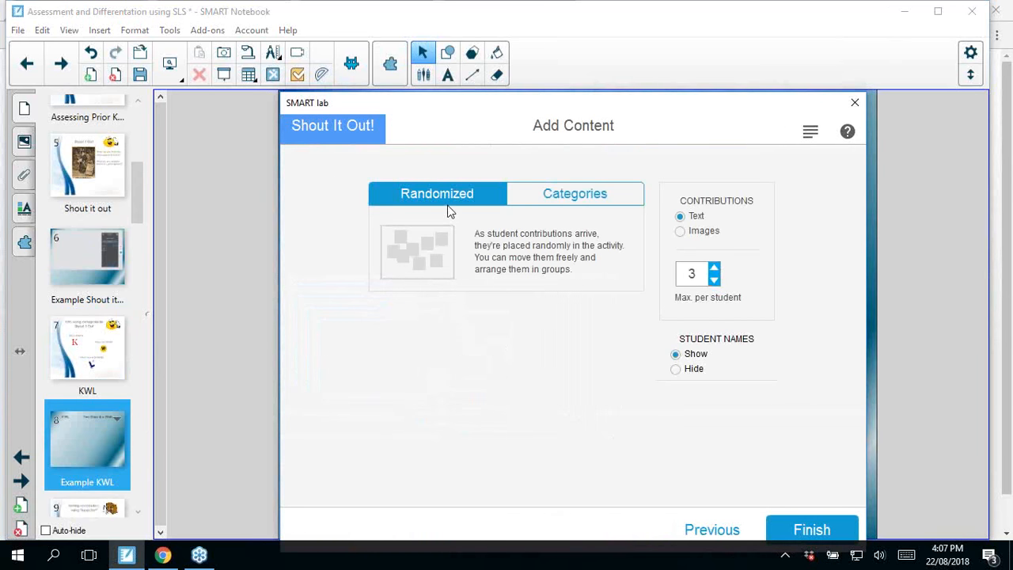
click(594, 201)
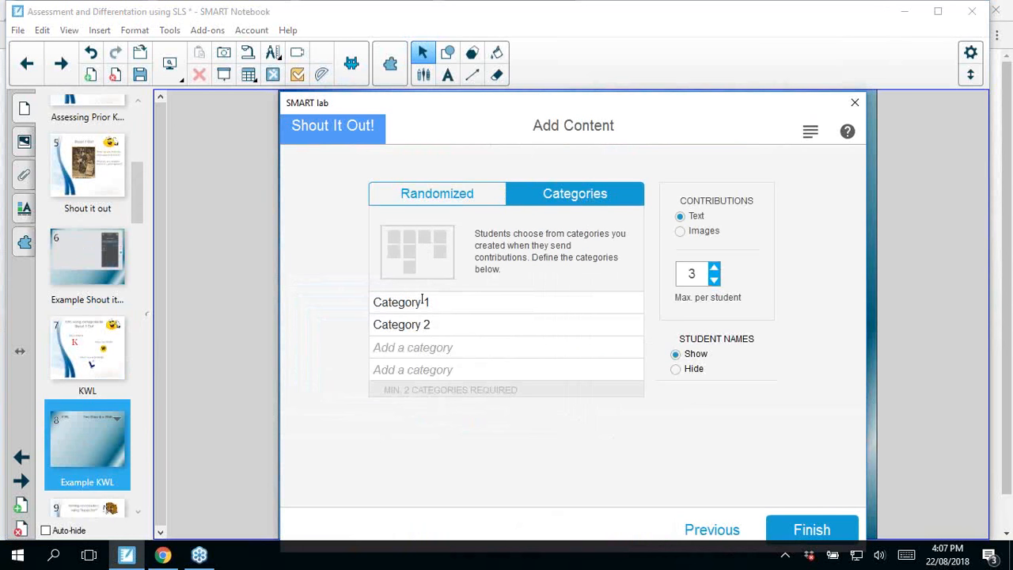
Step: Name the three activity categories KNOW, WONDER and LEARNED
drag(433, 301, 379, 283)
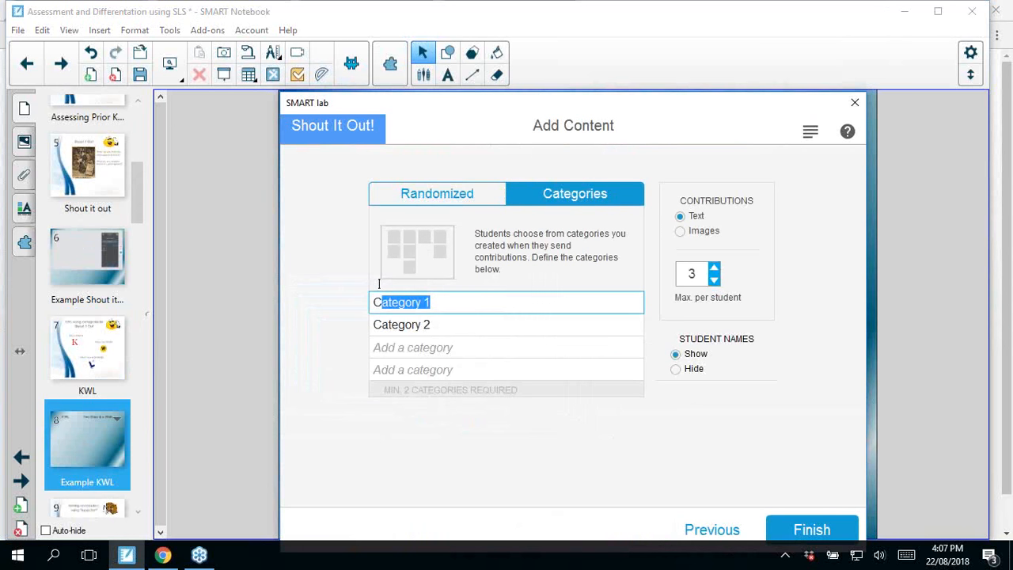
key(BackSpace)
key(BackSpace)
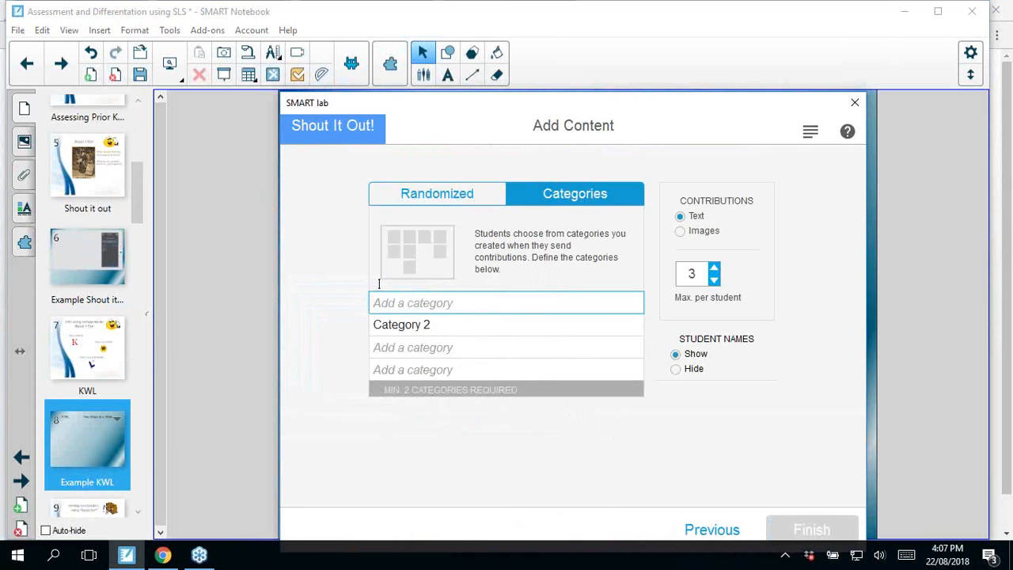
text(KNOW)
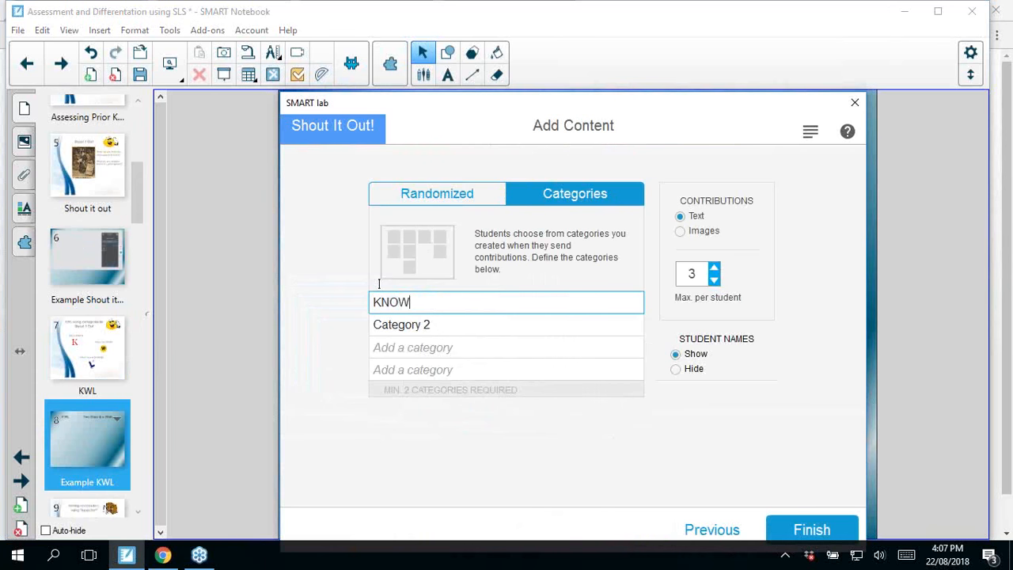
drag(430, 326, 363, 322)
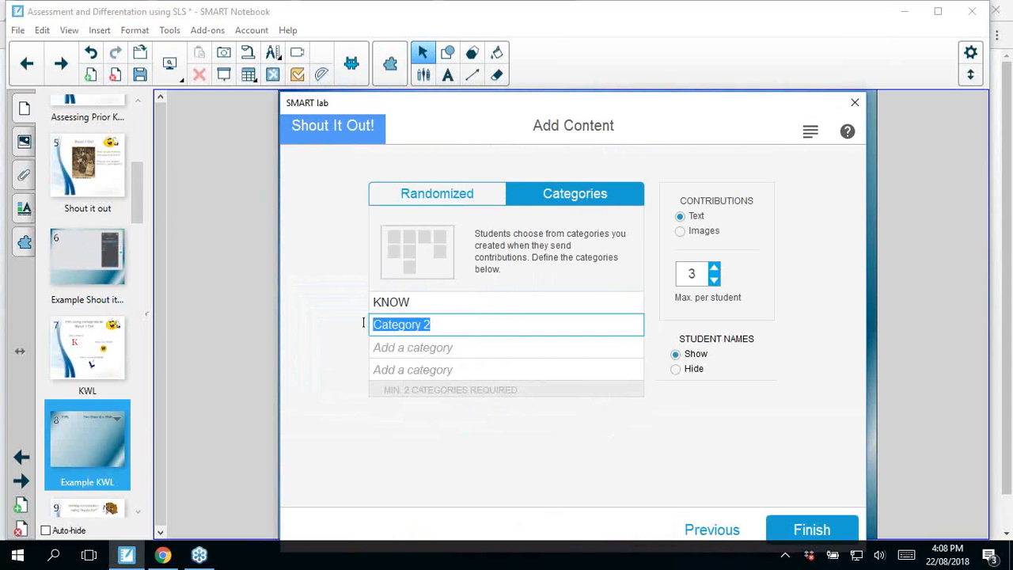
text(W)
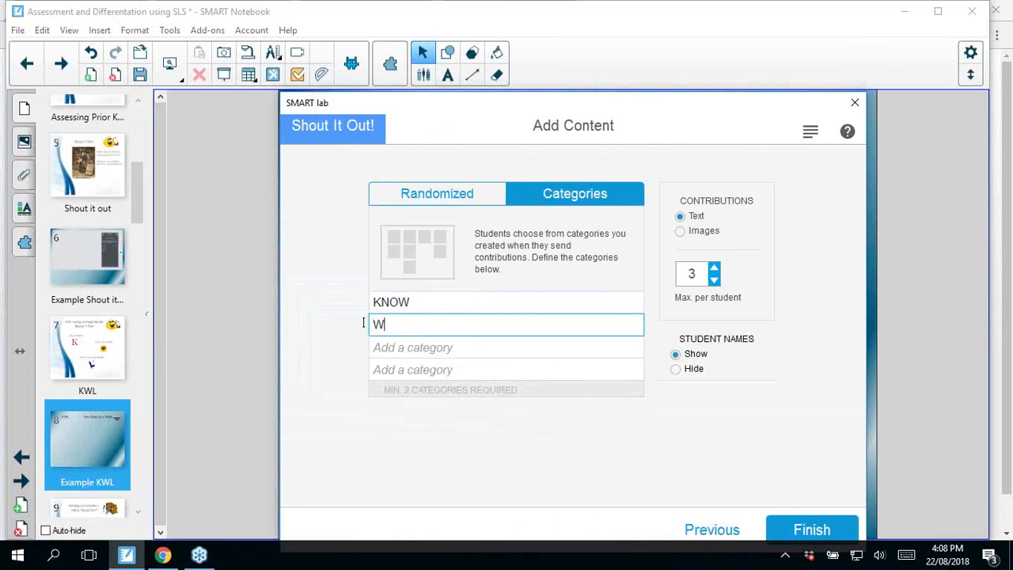
text(ONDER)
click(424, 347)
text(LEARNED)
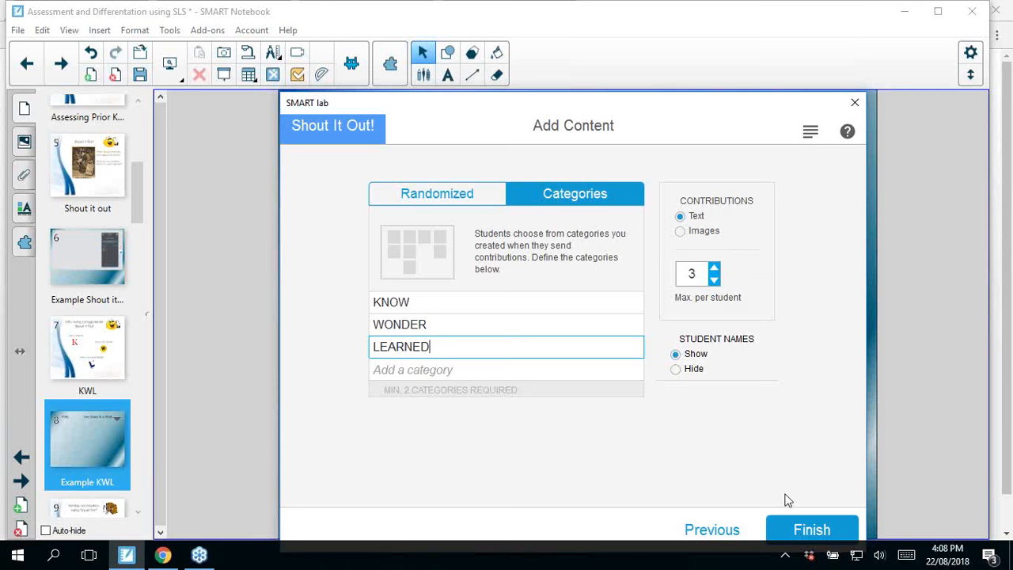
Step: Finish creating the categorised Shout It Out! activity and start it for the connected students
click(811, 526)
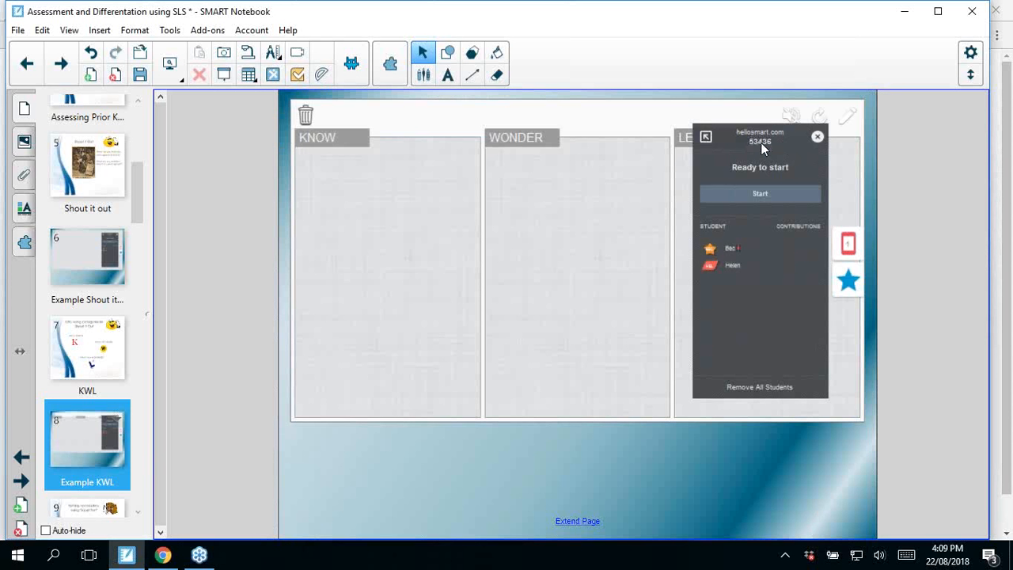
click(757, 195)
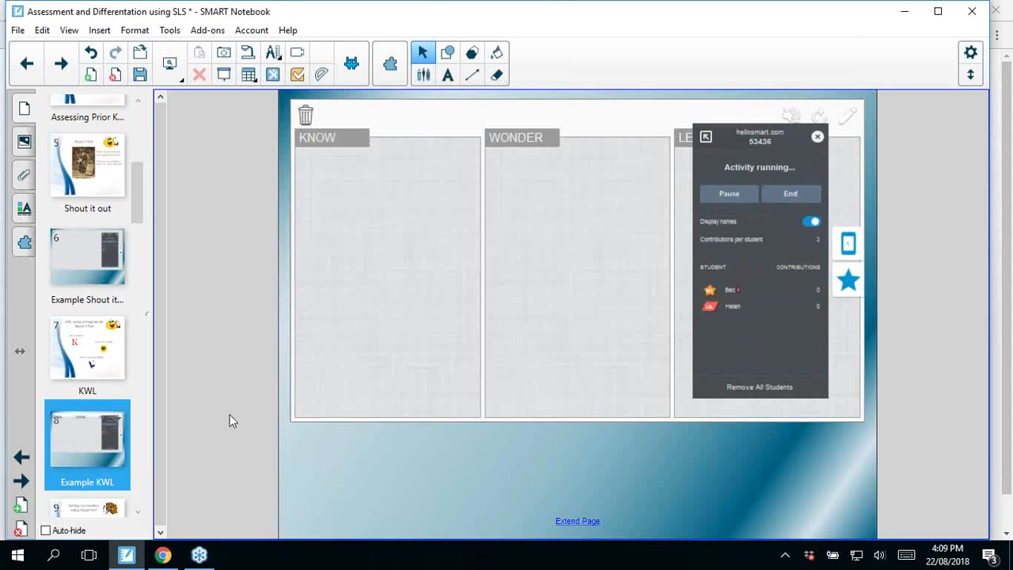
Step: Locate the Sorting Vocabulary page that follows the Example KWL page
click(139, 512)
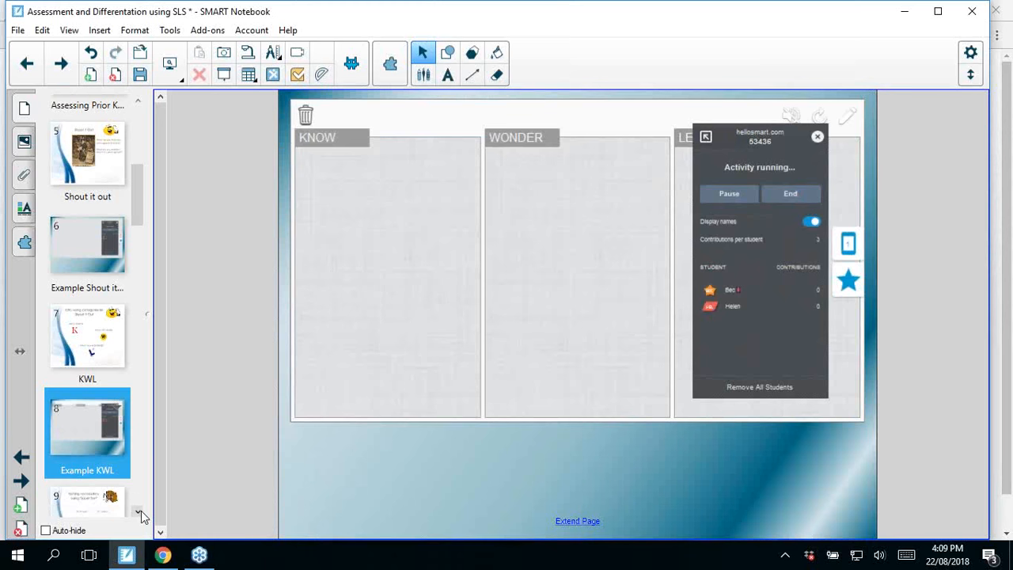
click(140, 514)
click(140, 514)
click(140, 515)
click(141, 514)
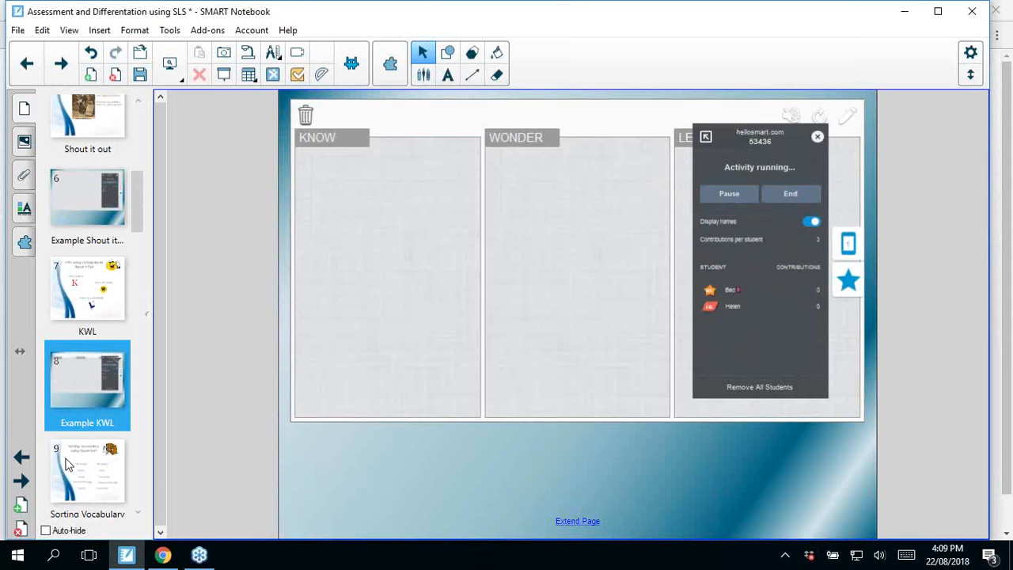
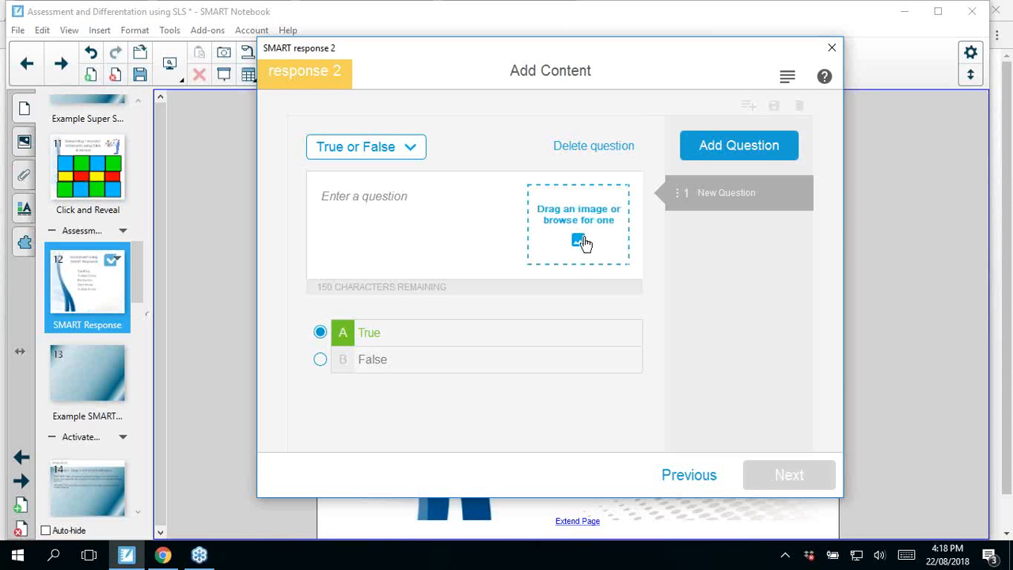
Step: Write the first true-or-false question as "Today is Wednesday", with True as the correct answer
click(393, 196)
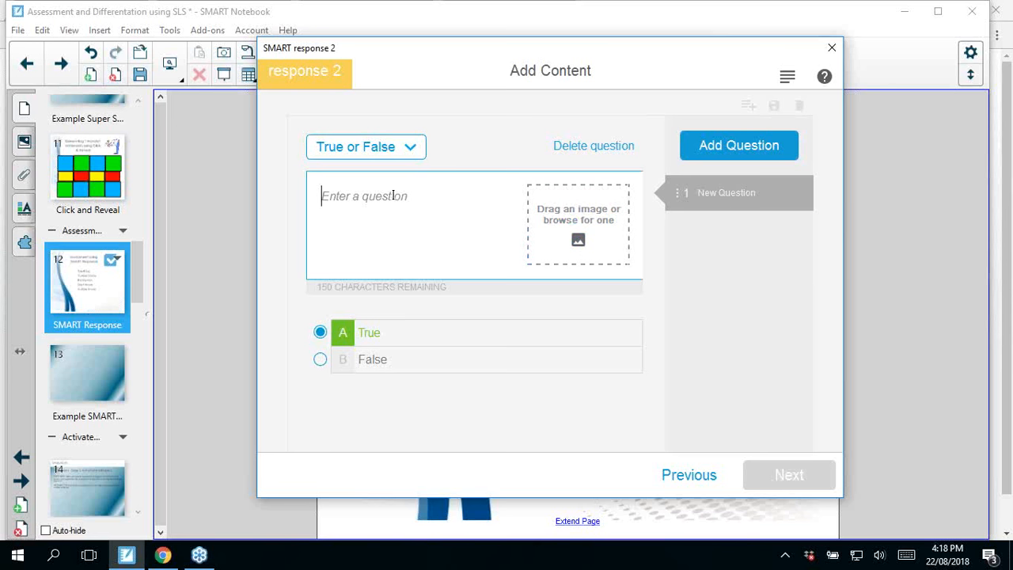
text(To)
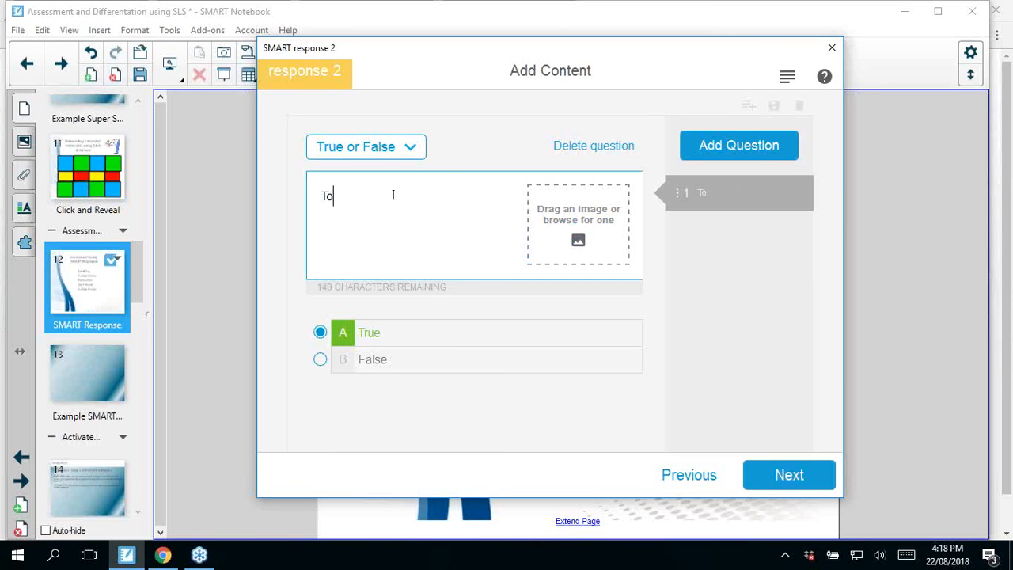
text(day is Wednesday)
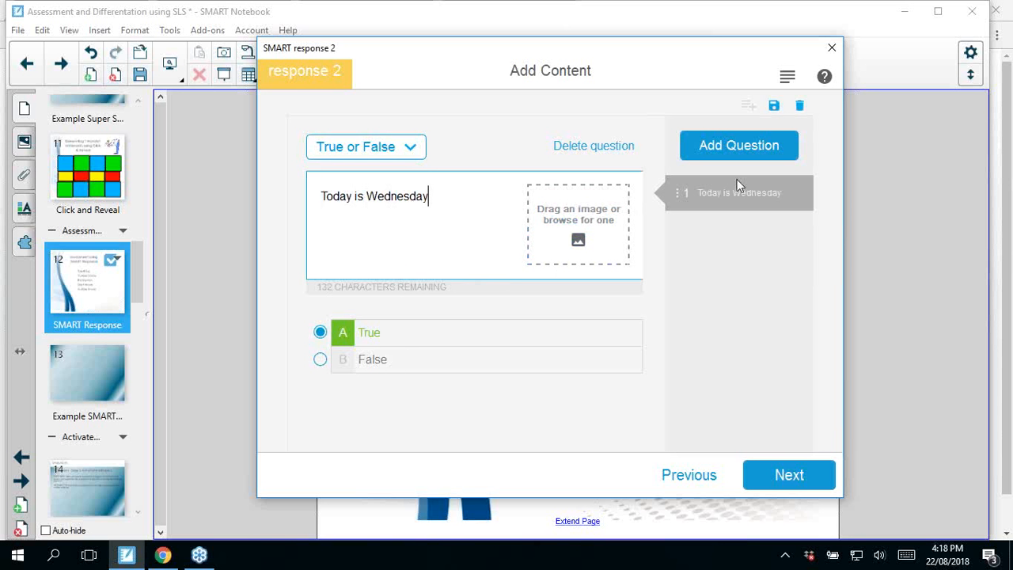
Step: Add a second question and change its type to Short Answer
click(751, 159)
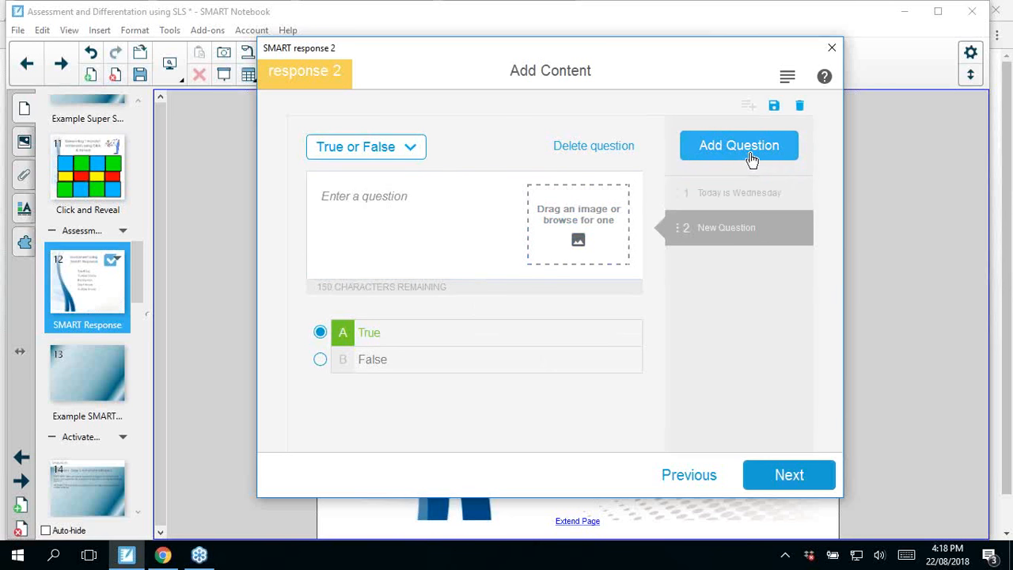
click(407, 155)
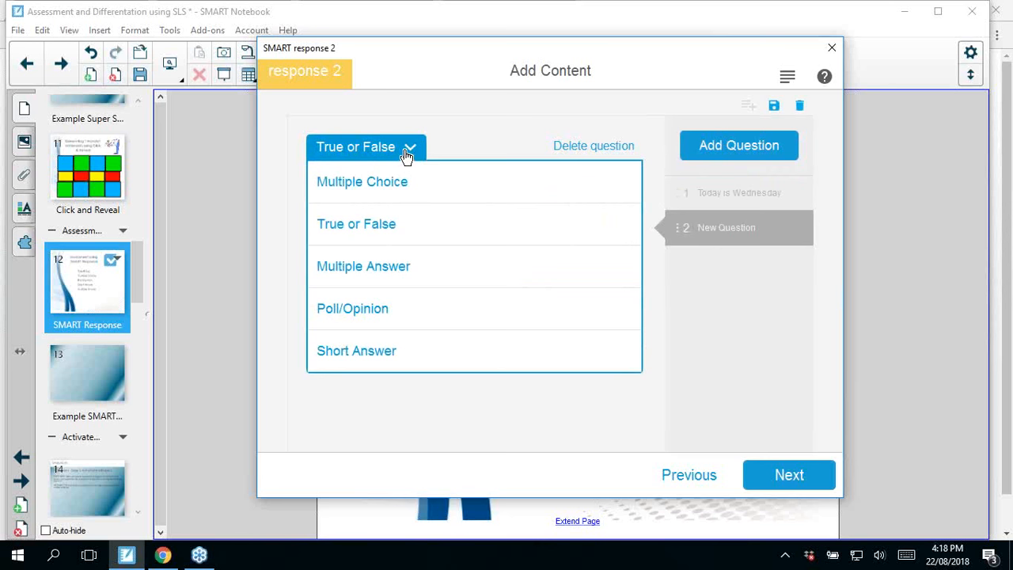
click(396, 357)
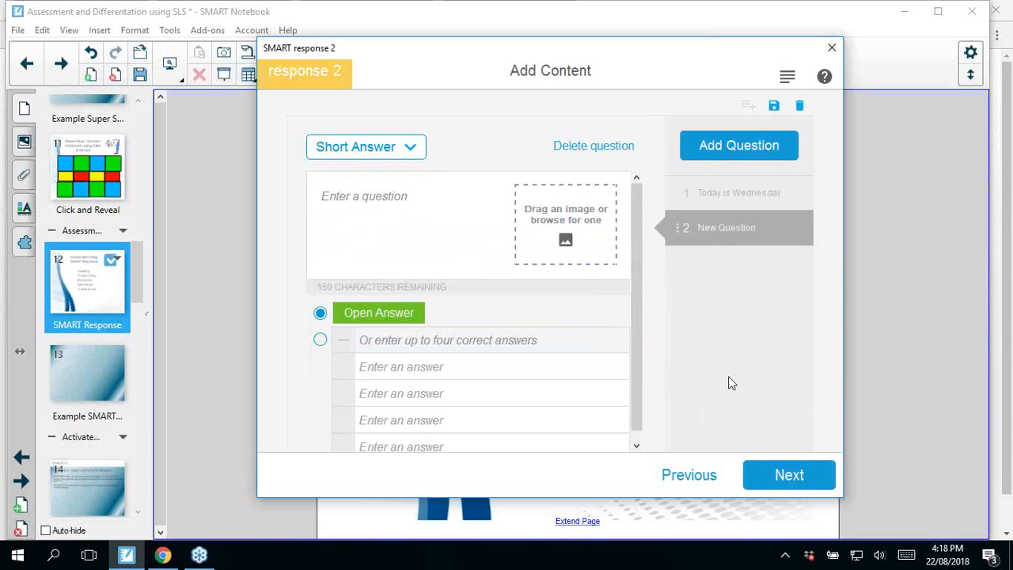
Step: Review the questions, remove the blank second one and finish creating the SMART response activity
click(764, 473)
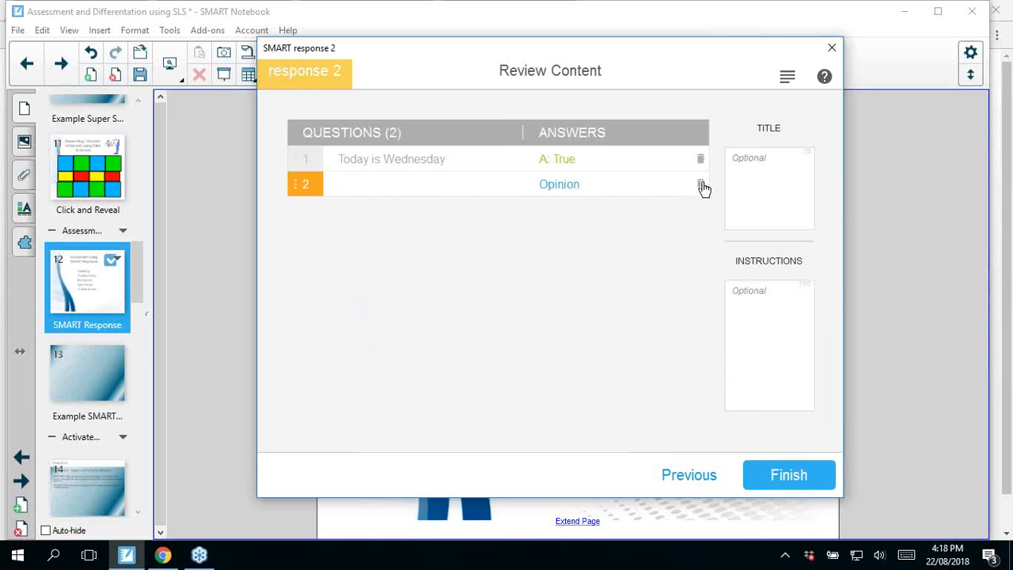
click(809, 479)
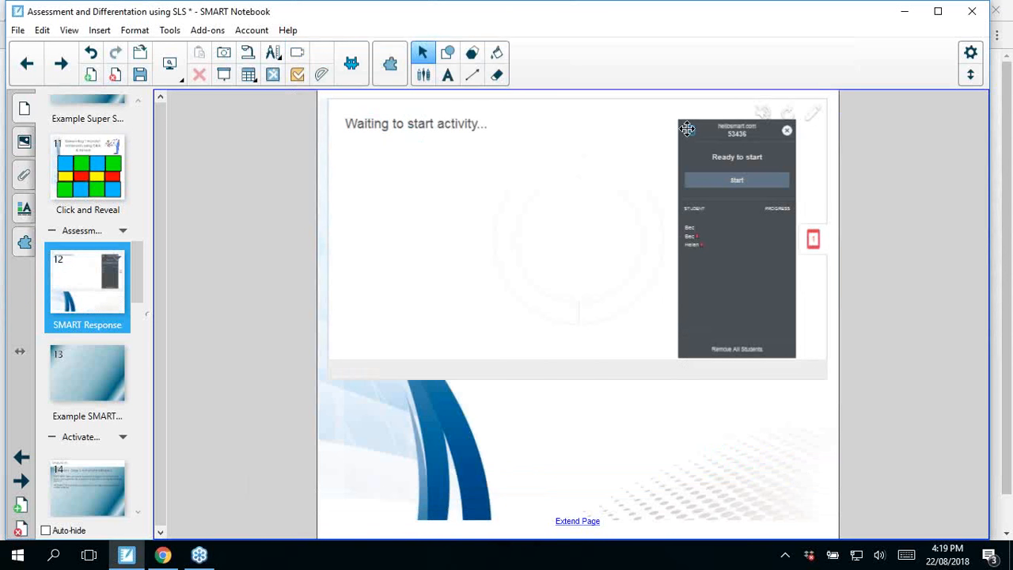
Step: Show the class connection details enlarged, and start the response activity in place of the Shout It Out! still running
click(691, 132)
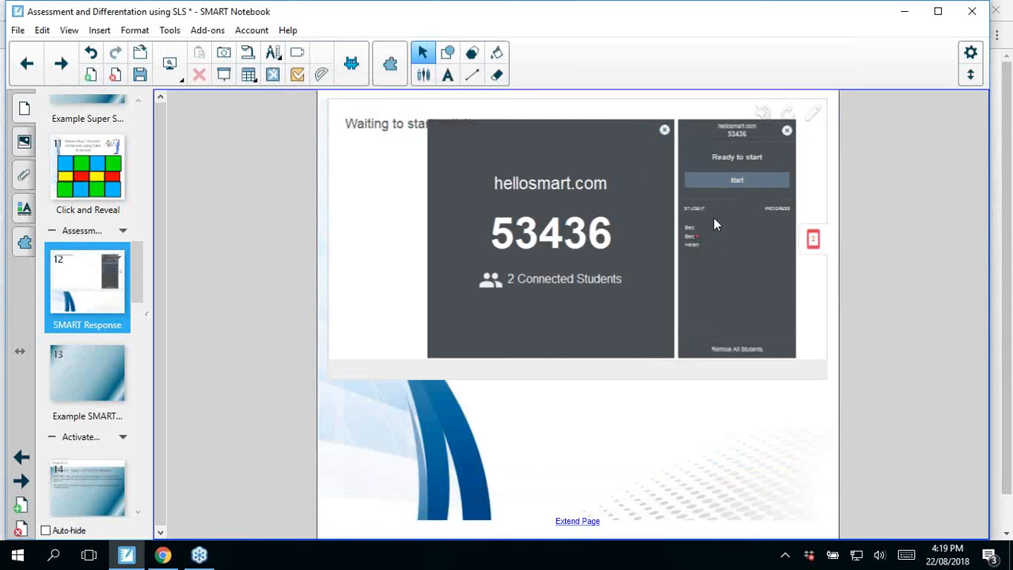
click(664, 131)
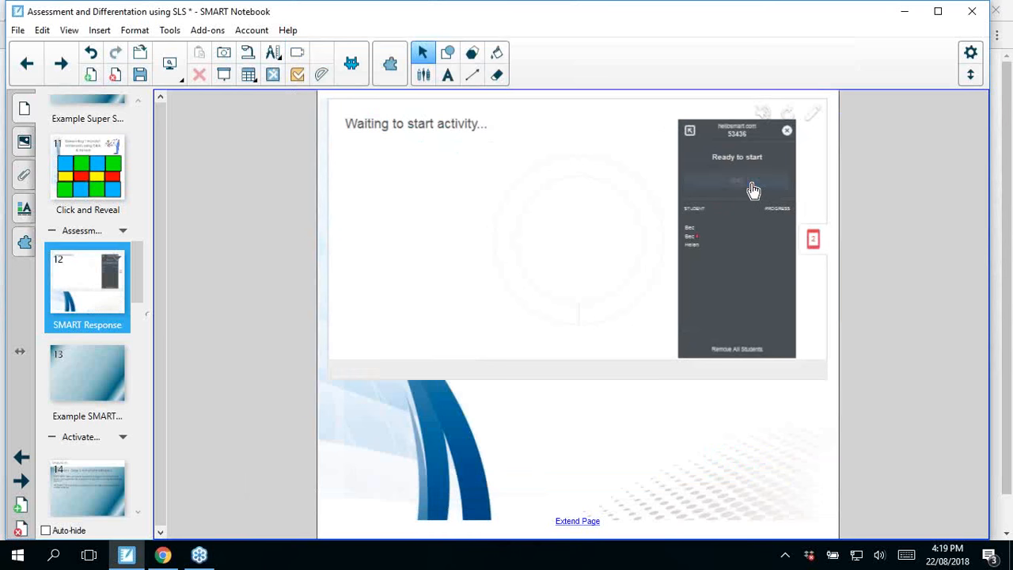
click(753, 182)
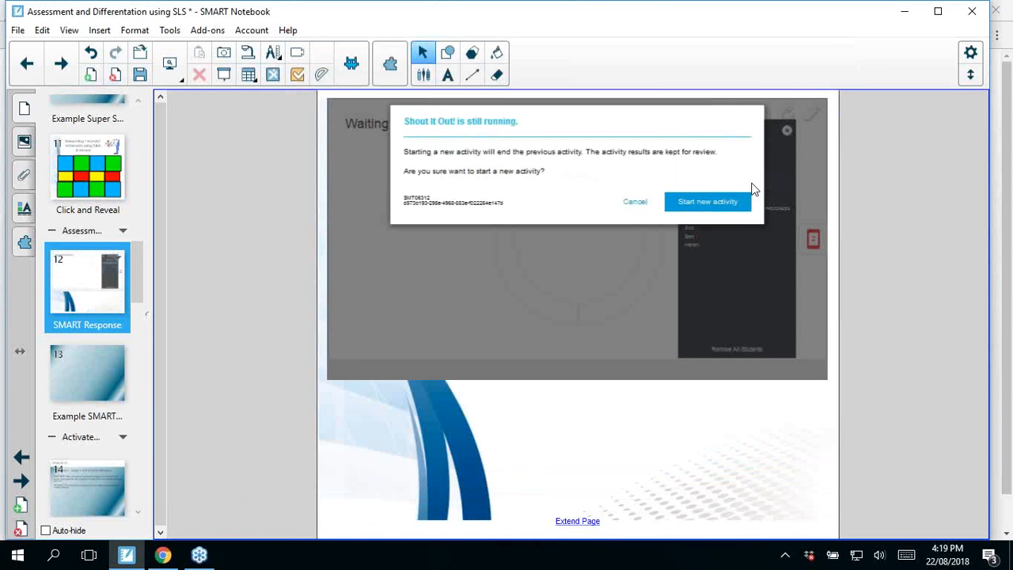
click(689, 208)
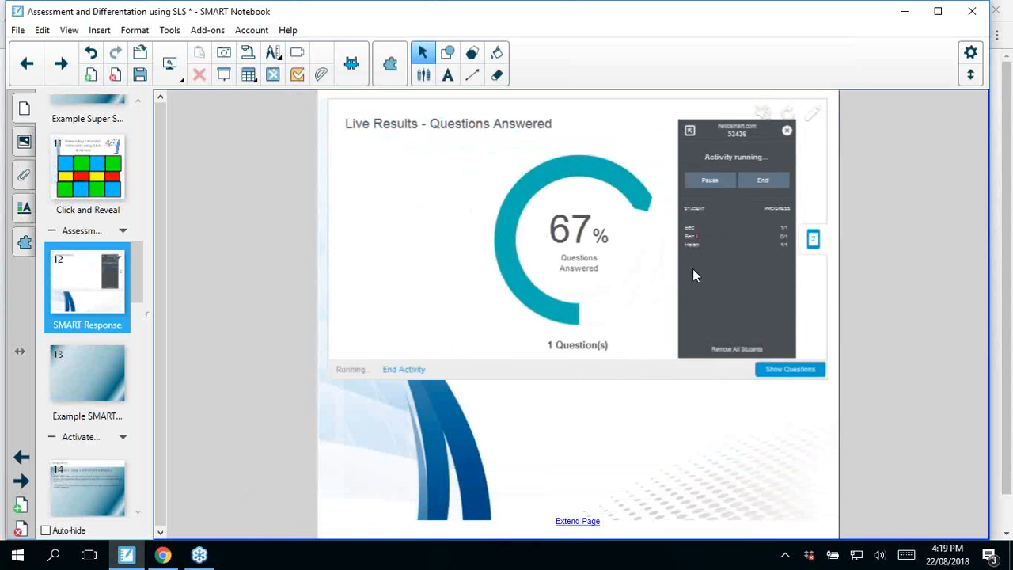
Step: View the question while students are answering, return to the live overview and end the activity for review
click(774, 377)
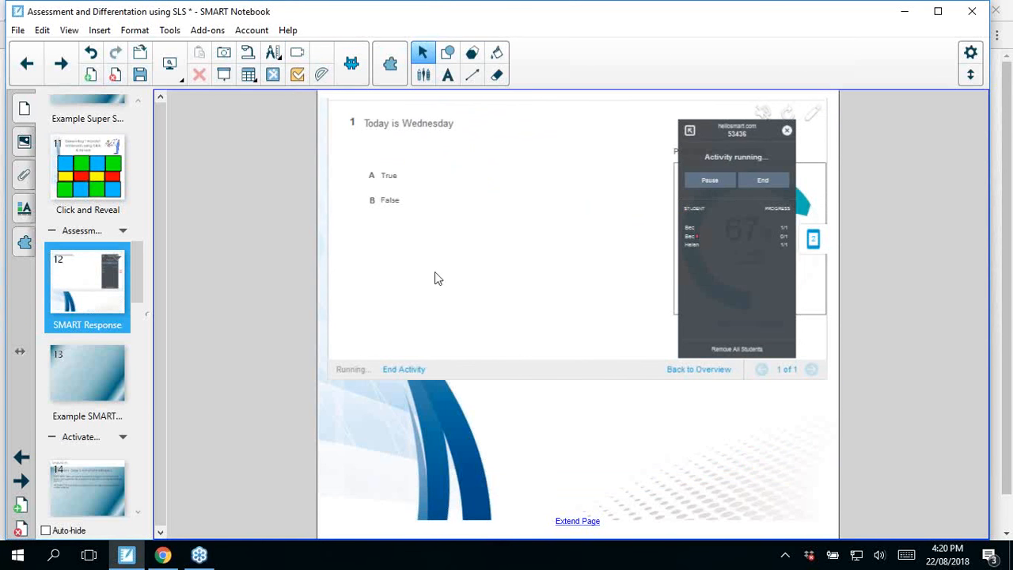
click(691, 372)
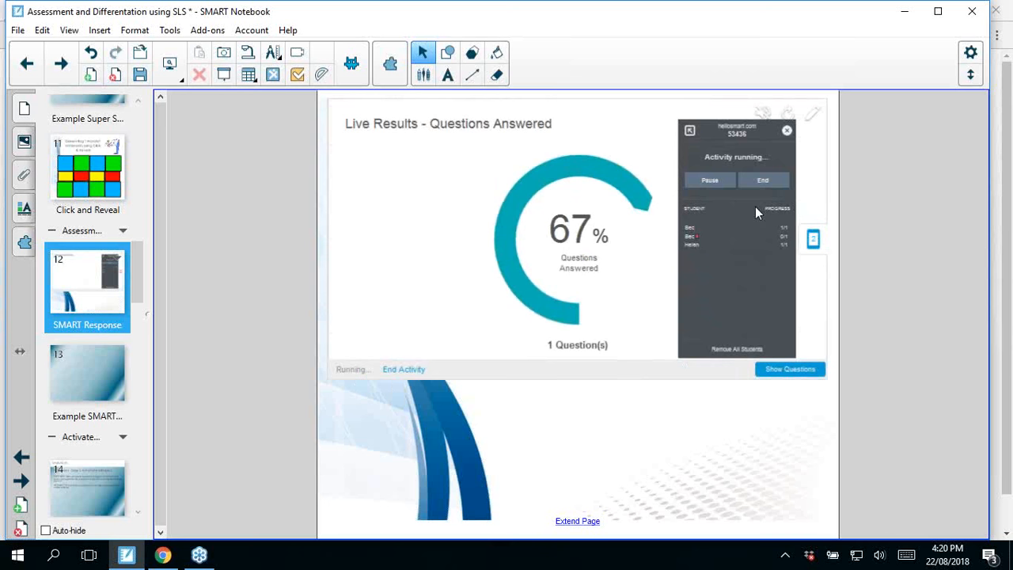
click(765, 182)
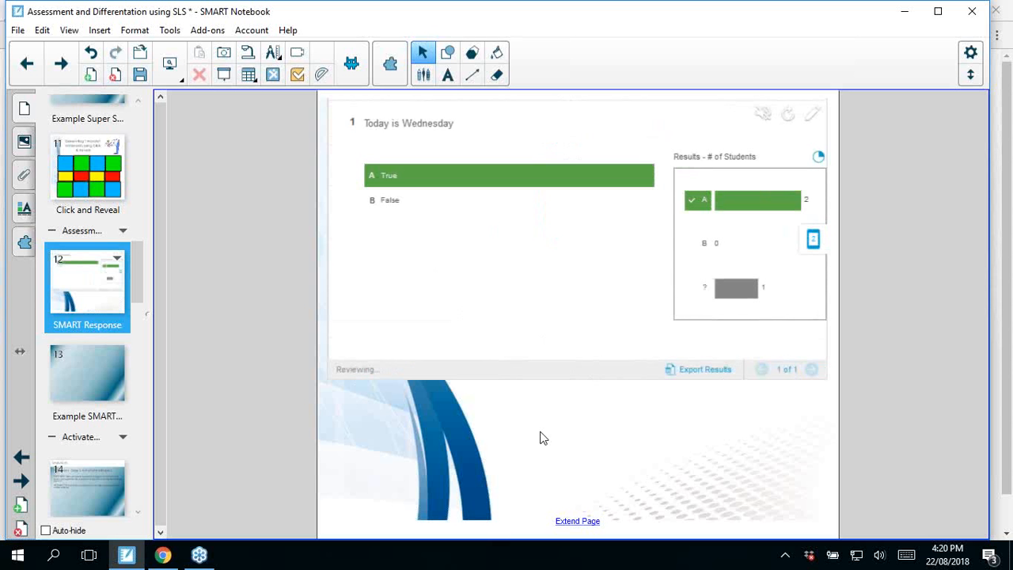
Step: Open the Syllabus Links page and look through the lesson pages that follow it
click(82, 471)
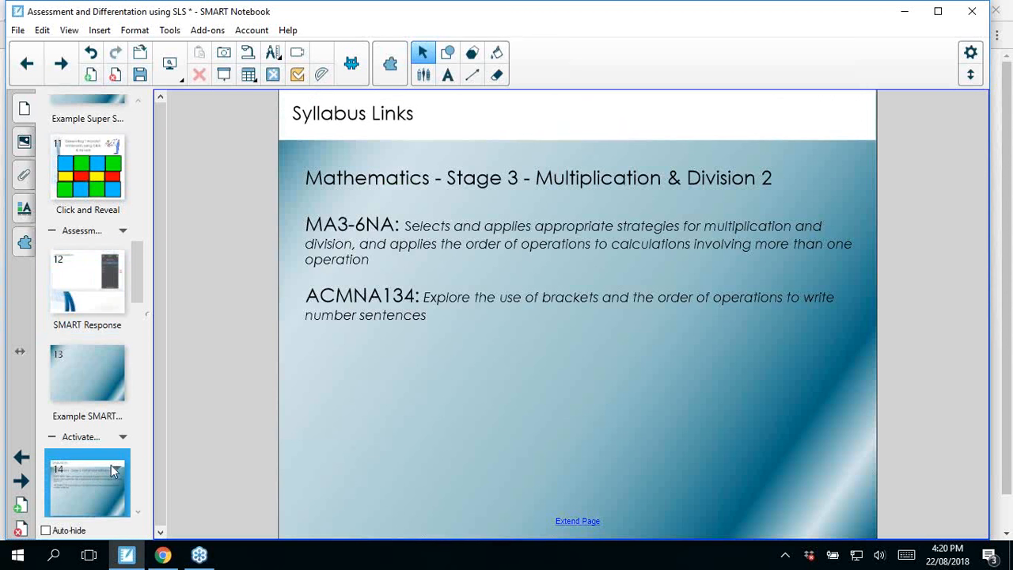
click(137, 511)
click(137, 511)
click(138, 511)
click(138, 511)
click(138, 511)
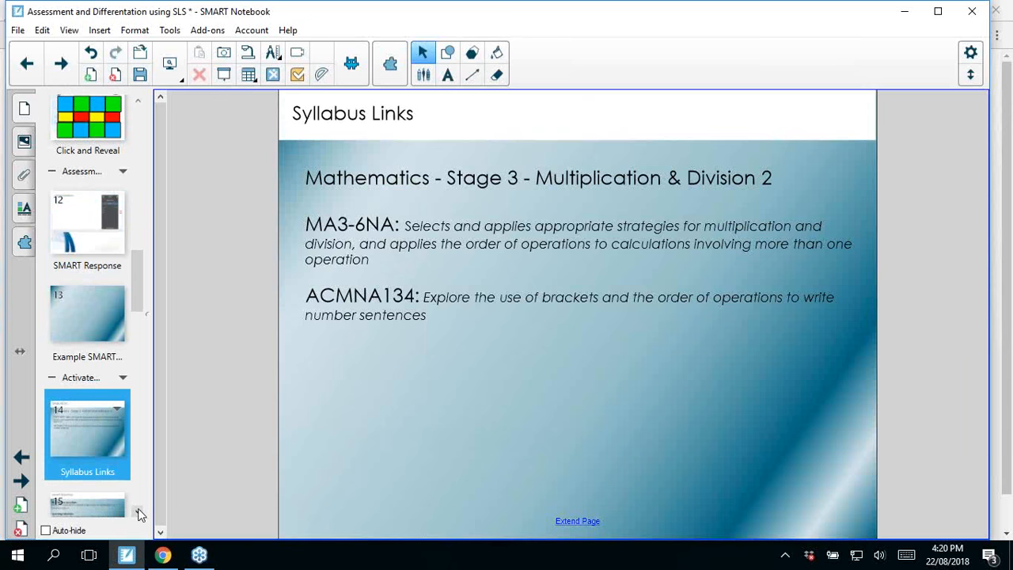
click(138, 512)
click(138, 511)
click(137, 511)
click(138, 511)
click(137, 511)
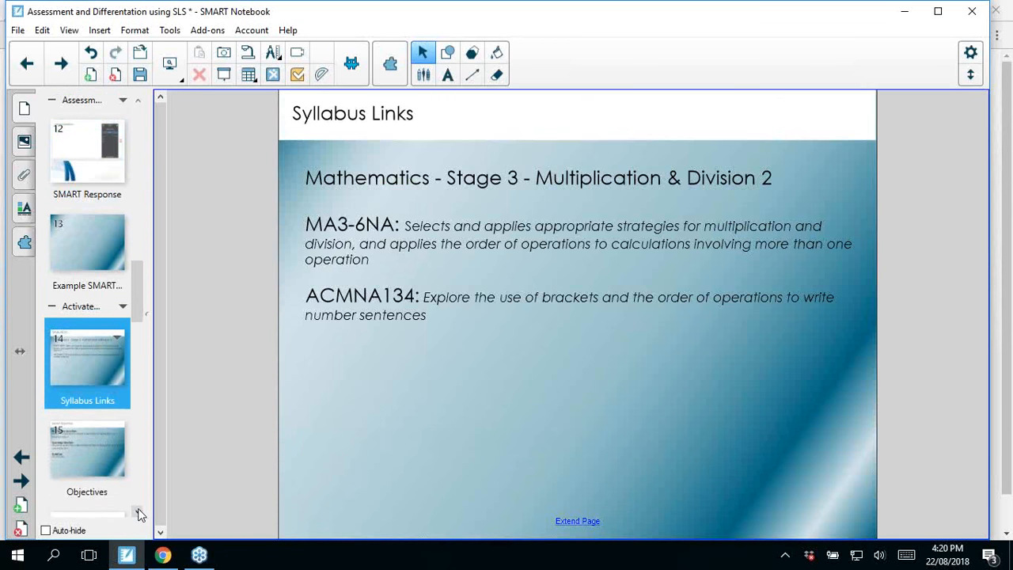
click(138, 511)
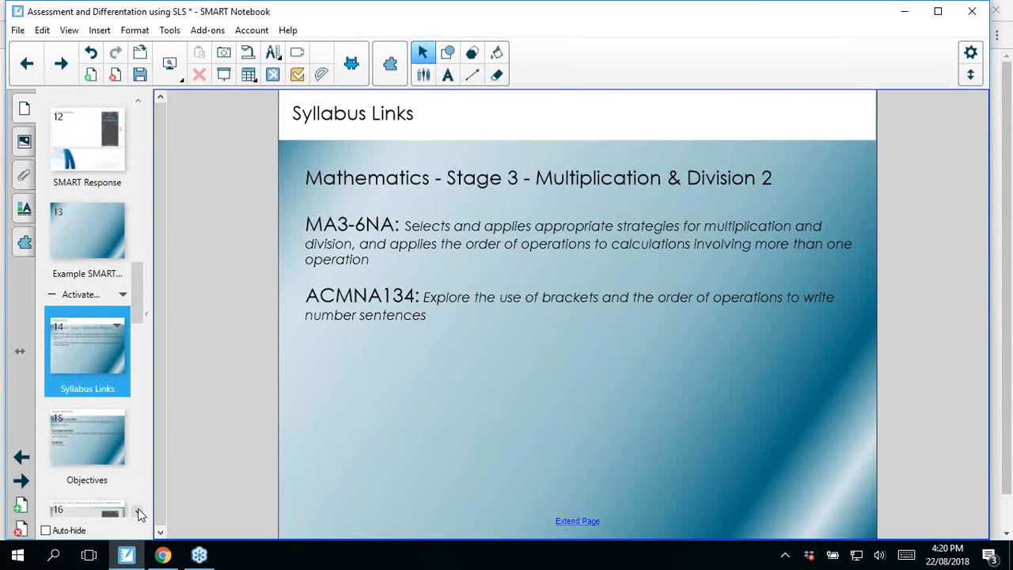